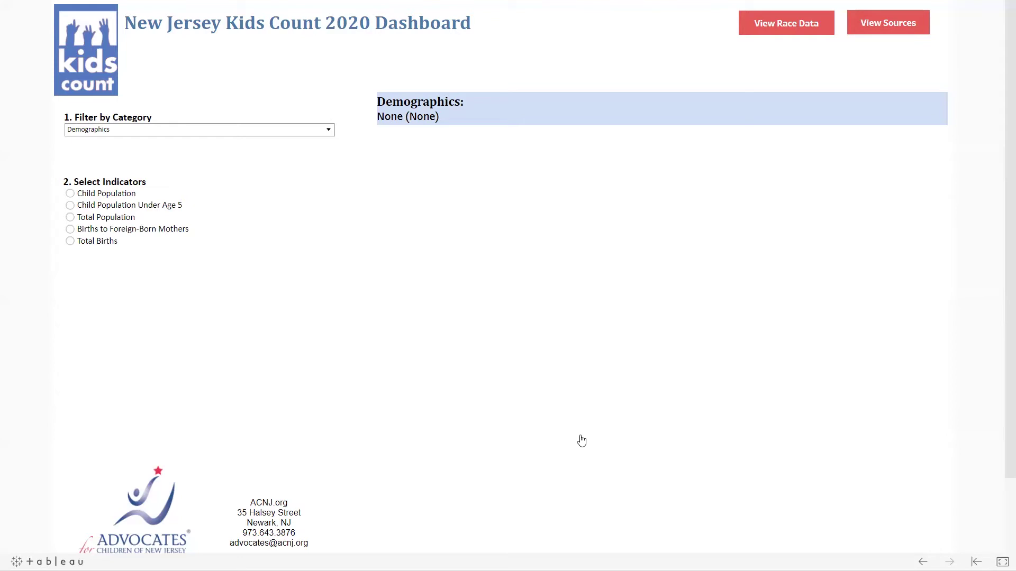
Step: Show the Child Population indicator by county within the Demographics category
left_click(105, 135)
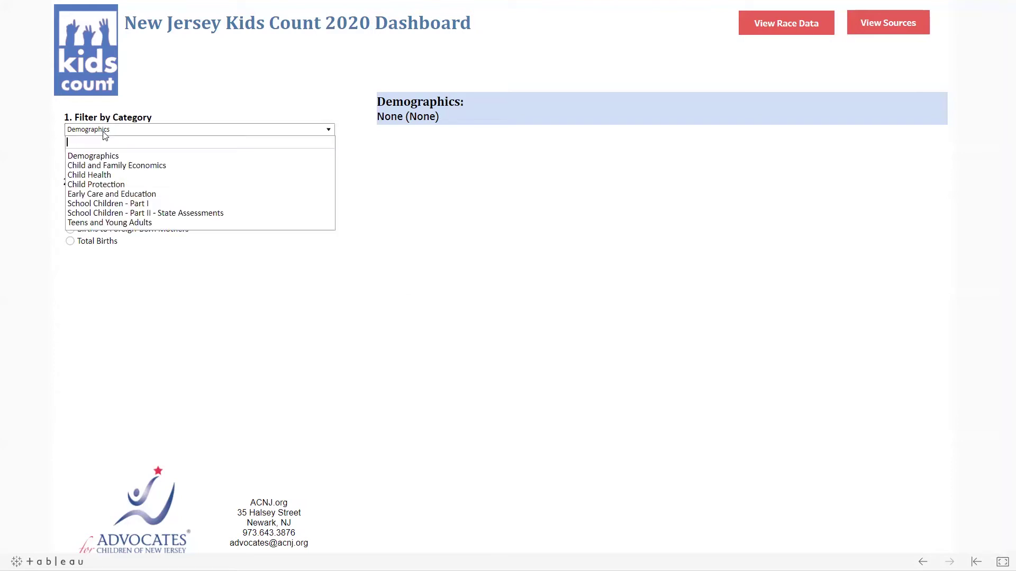
left_click(252, 101)
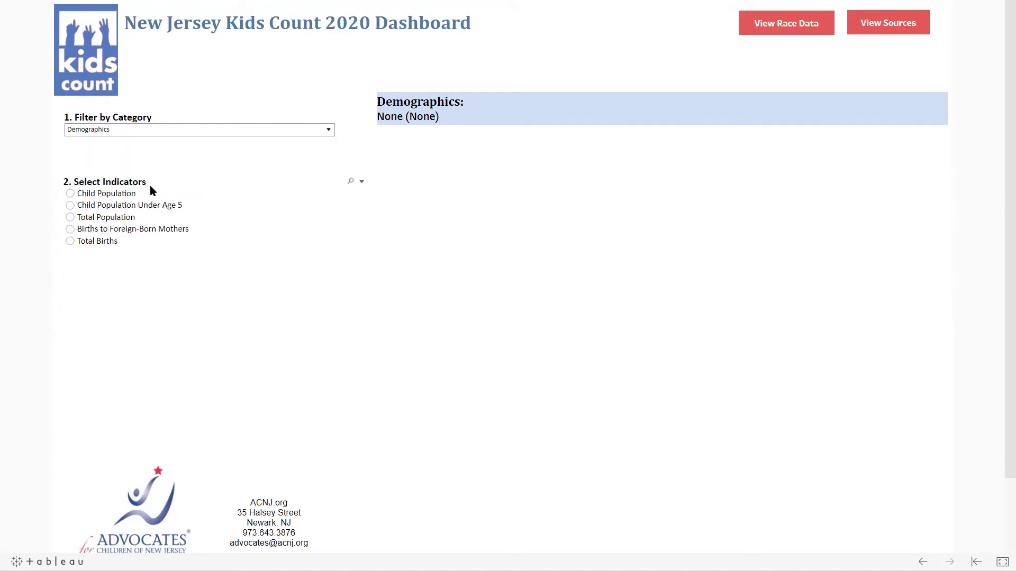
left_click(70, 193)
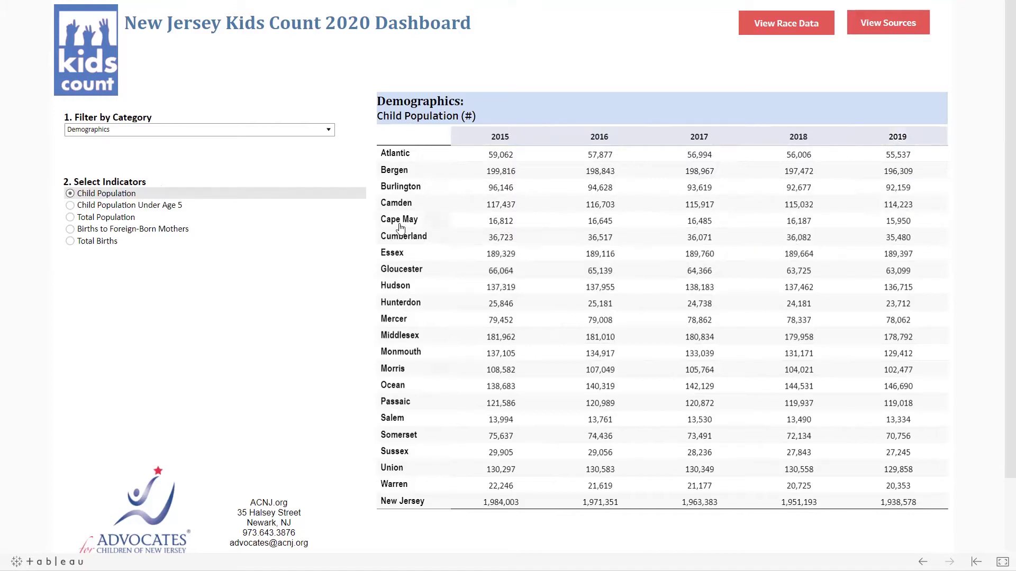
Step: Filter the dashboard to the Child Health category and show Percent of Women Receiving Early Prenatal Care
left_click(272, 132)
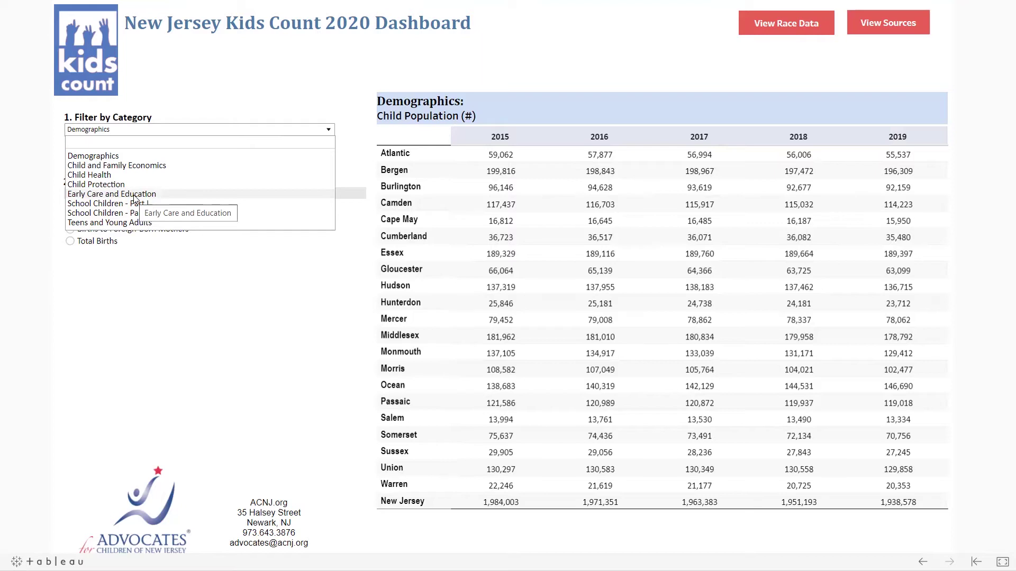
left_click(100, 175)
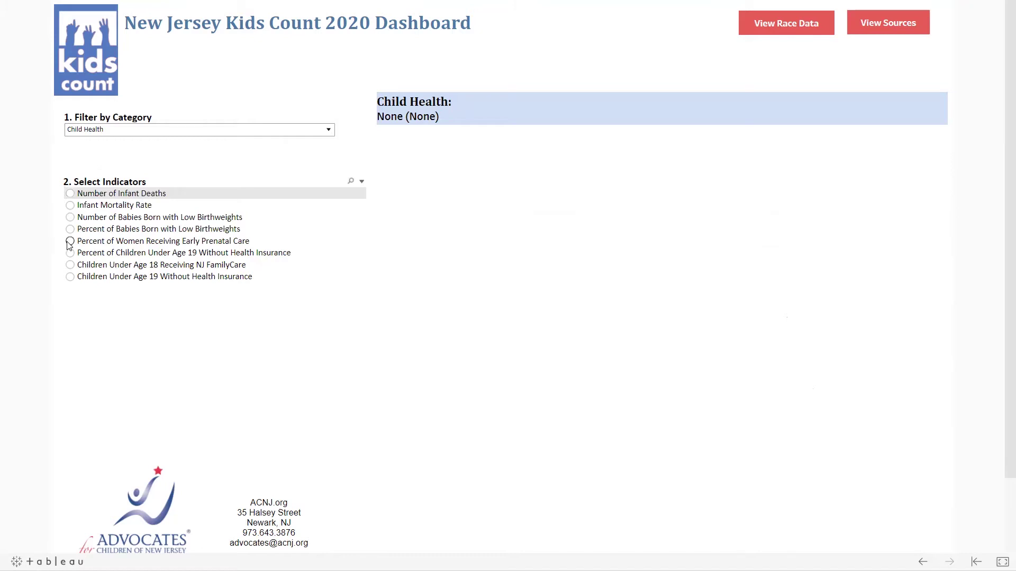
left_click(69, 241)
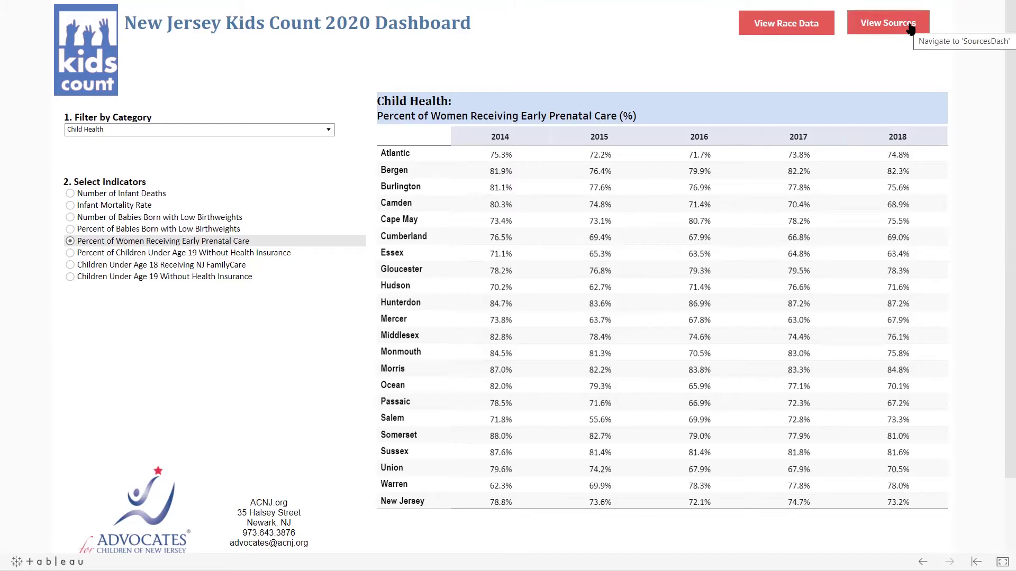
Step: View the data sources for Child Health and for Early Care and Education, and return to the main data
left_click(877, 27)
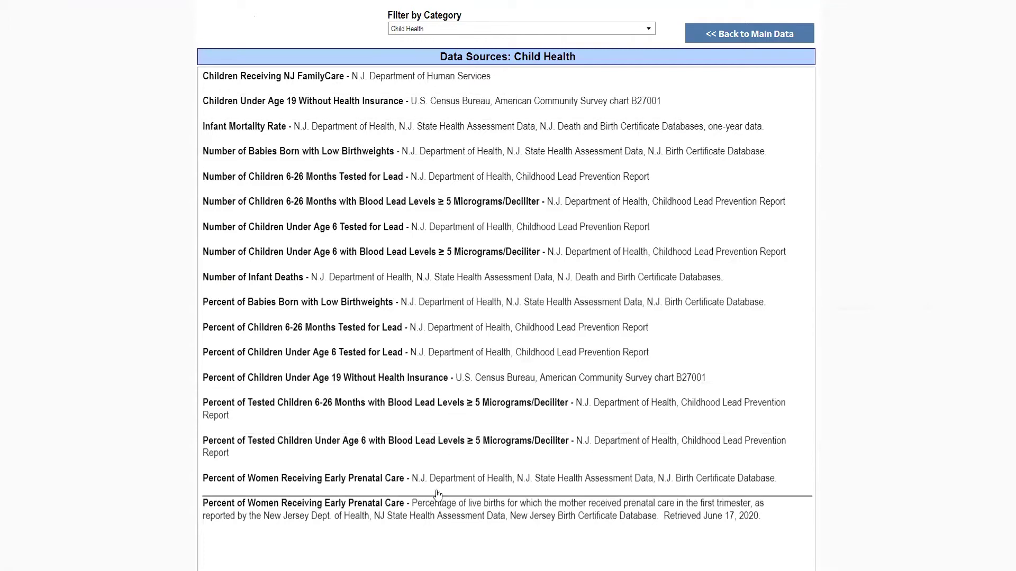
left_click(470, 30)
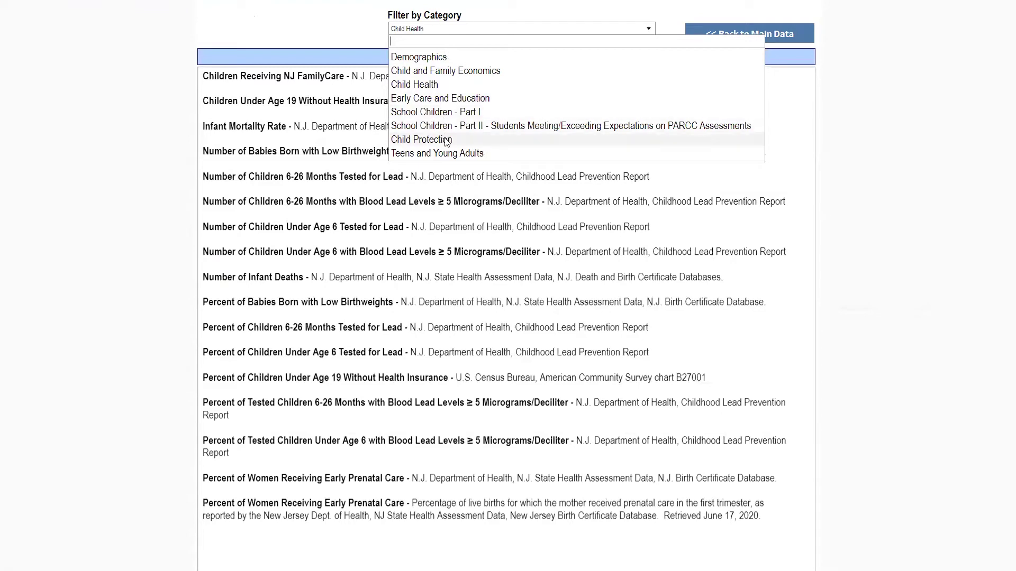
left_click(447, 98)
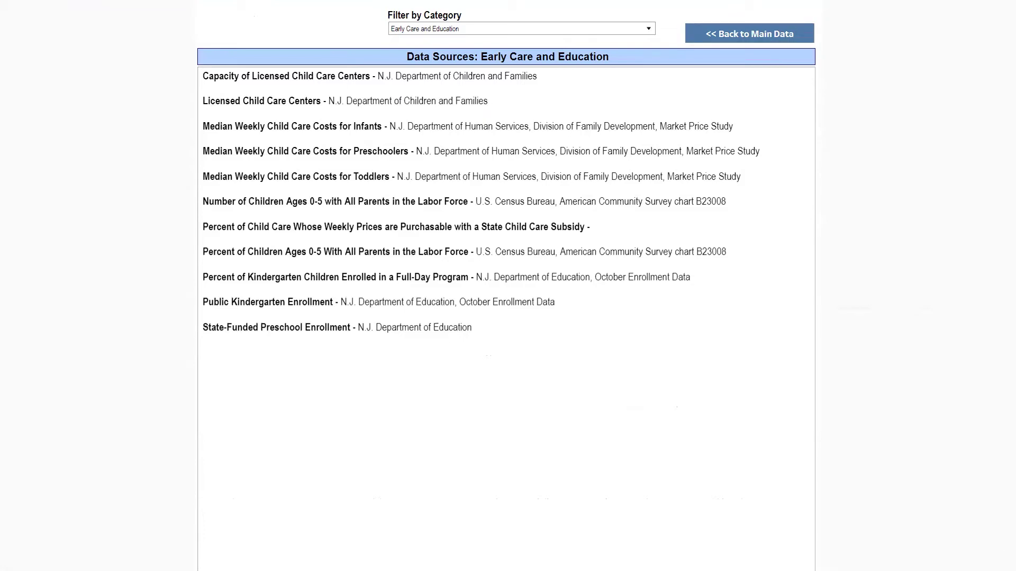
left_click(743, 33)
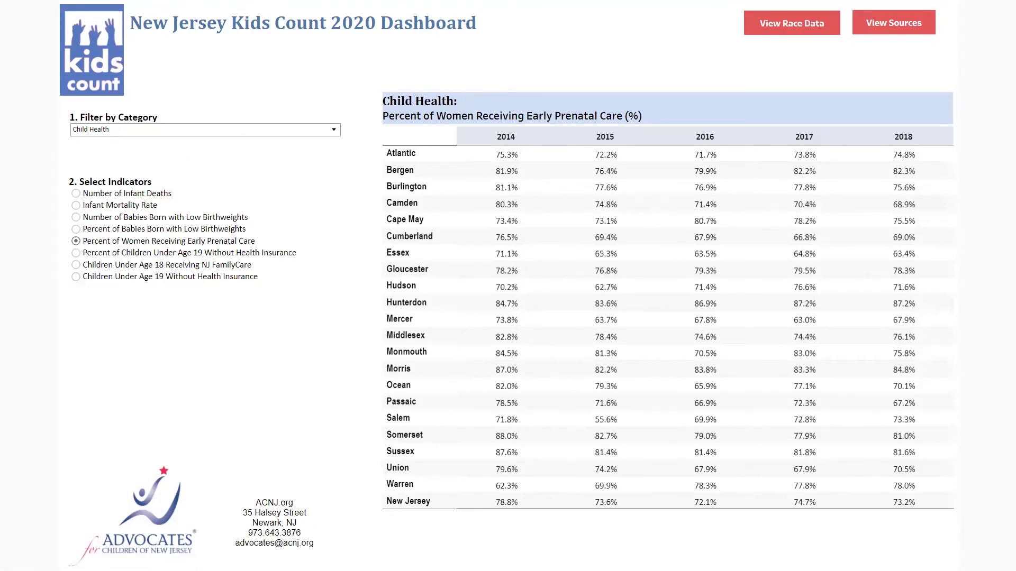
Step: Open the race data and show the Population Ages 0-19 indicator
left_click(801, 30)
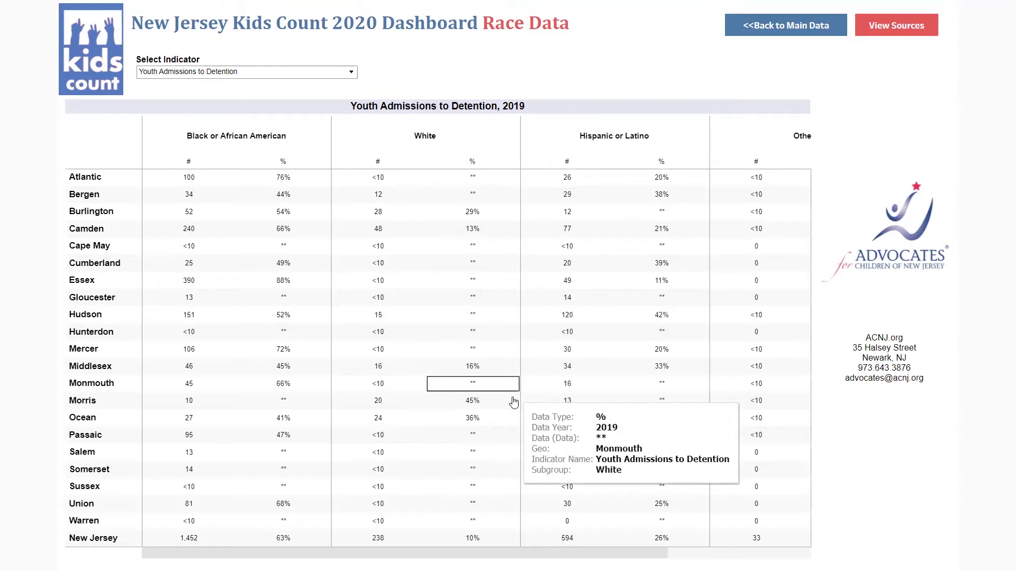
left_click(219, 76)
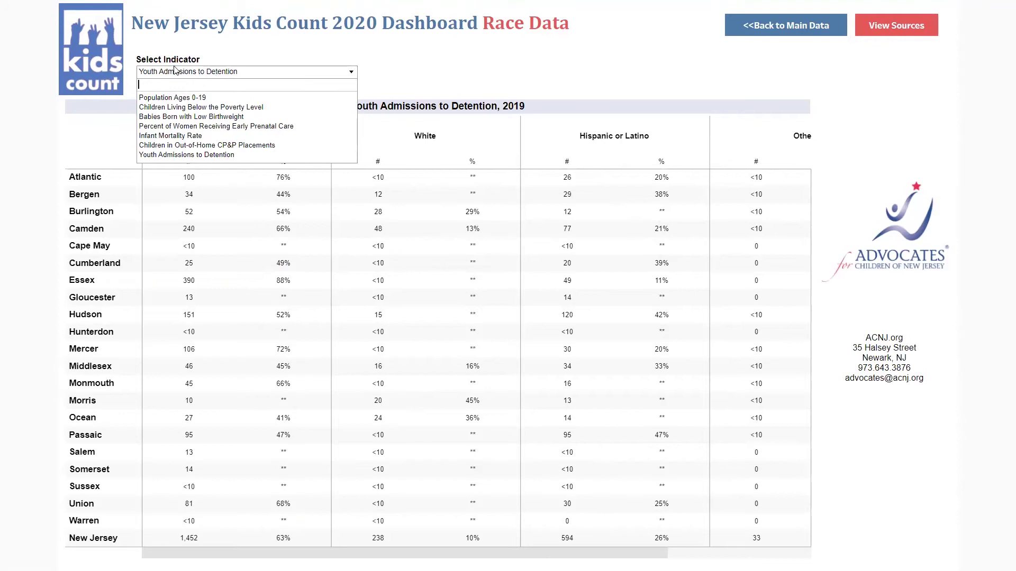
left_click(182, 98)
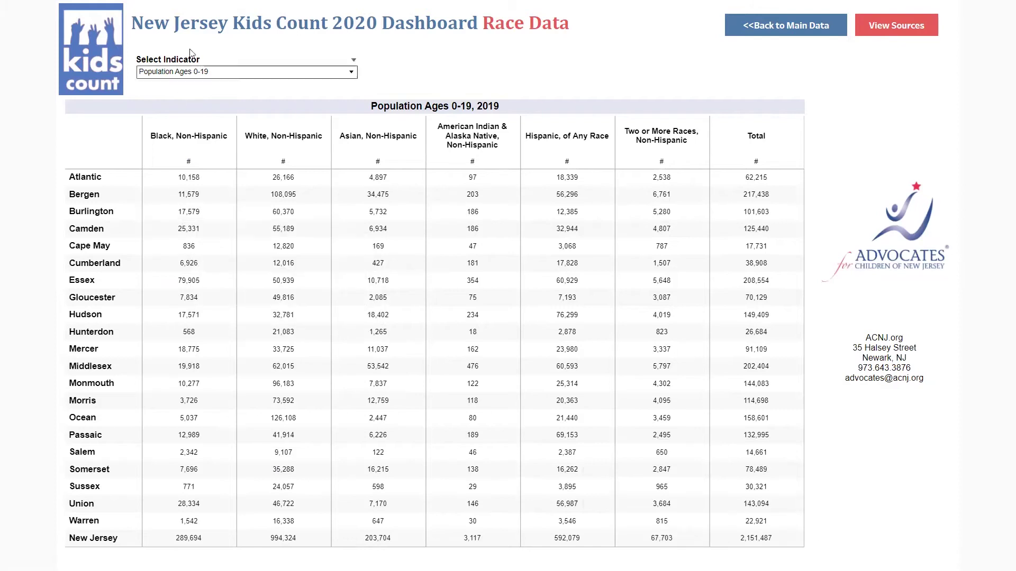
Step: Switch the race data to Youth Admissions to Detention and examine its table by county
left_click(192, 73)
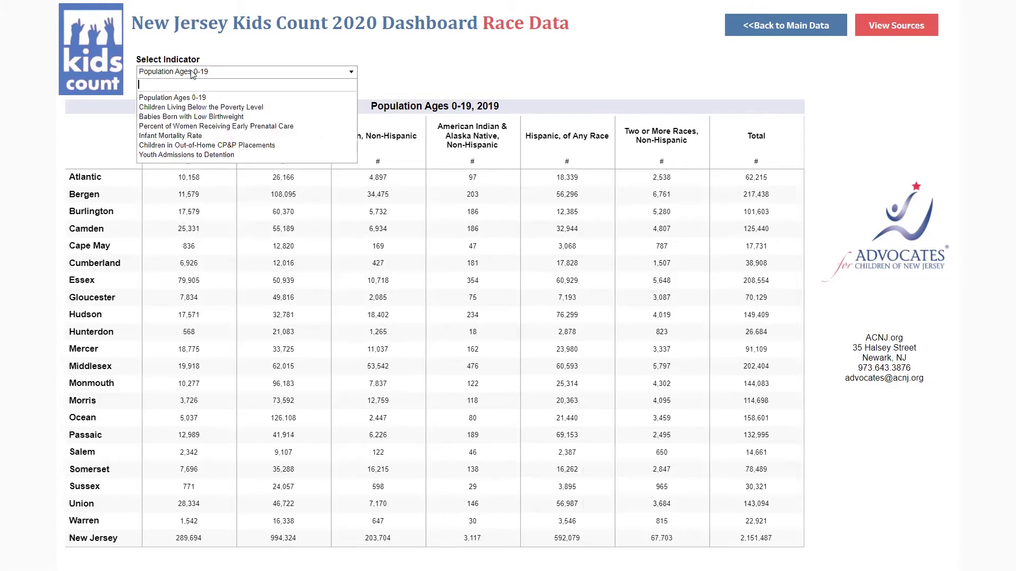
left_click(206, 155)
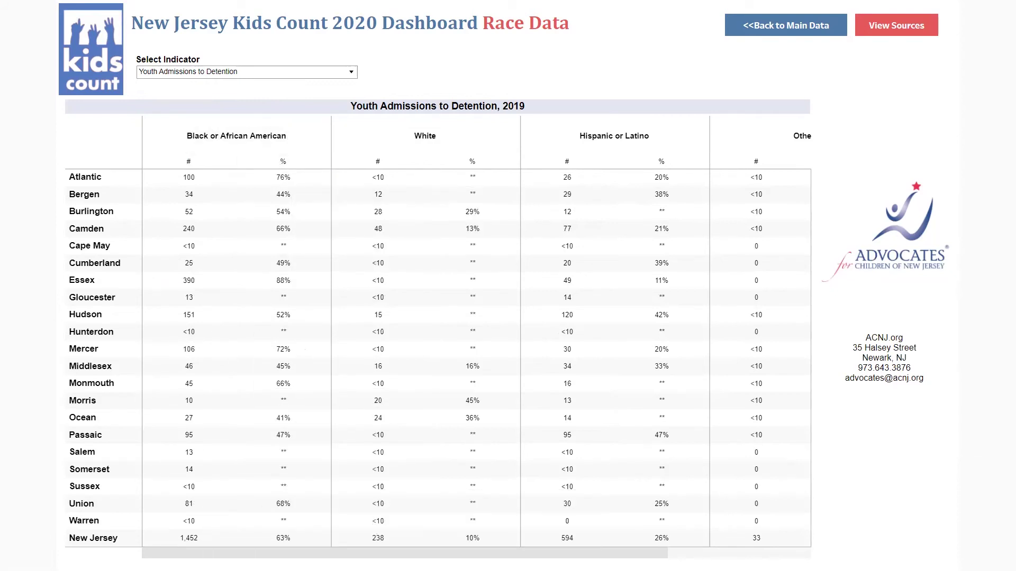
left_click_drag(350, 552, 277, 510)
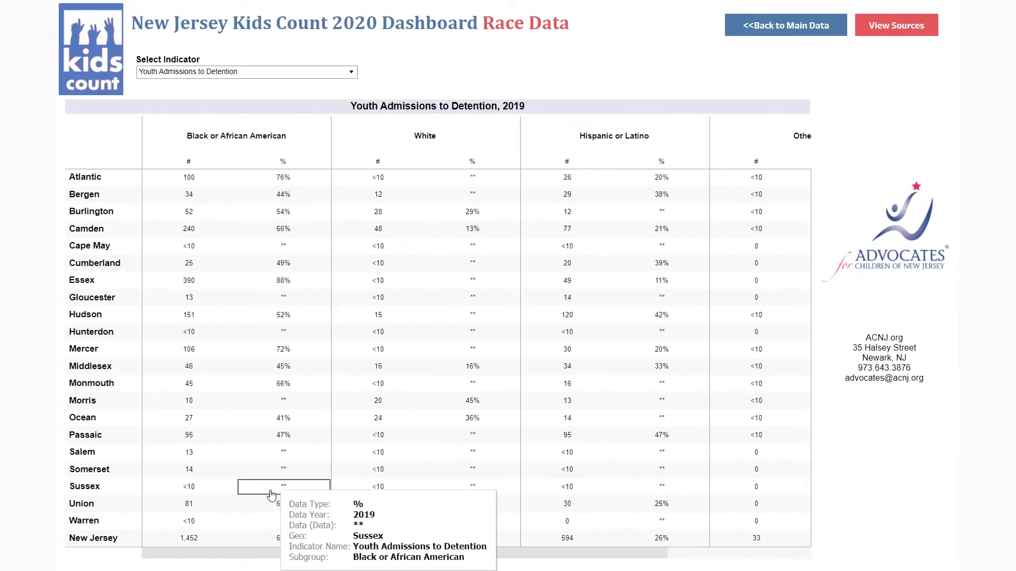
mouse_move(245, 551)
left_mouse_down()
mouse_move(299, 550)
mouse_move(226, 551)
left_mouse_up()
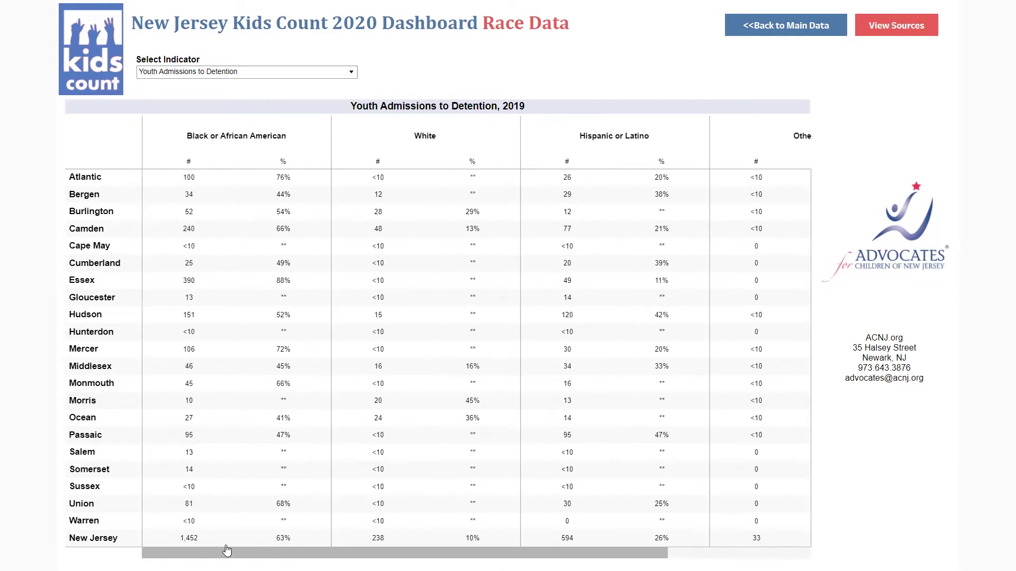
Step: Look through the list of indicators available in the race data without changing the selection
left_click(185, 73)
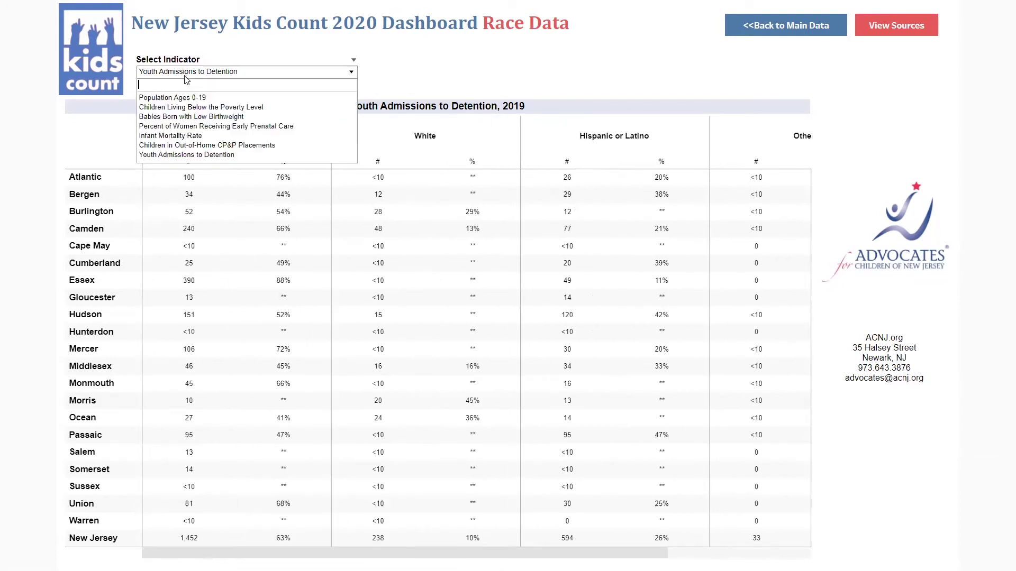
left_click(350, 74)
left_click(316, 73)
key("Escape")
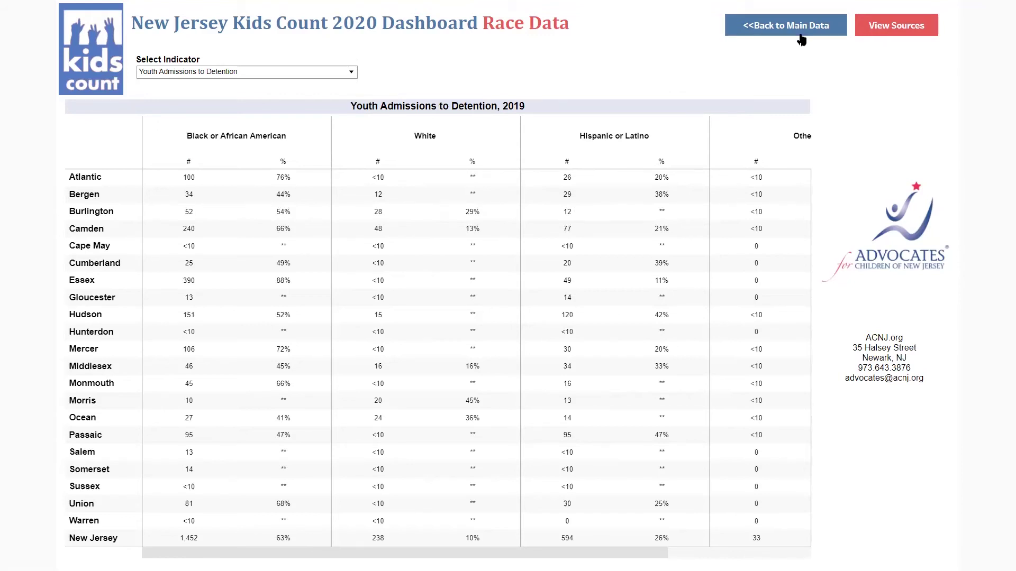
Step: Return from the race data to the main data and exit the full-screen view
left_click(764, 30)
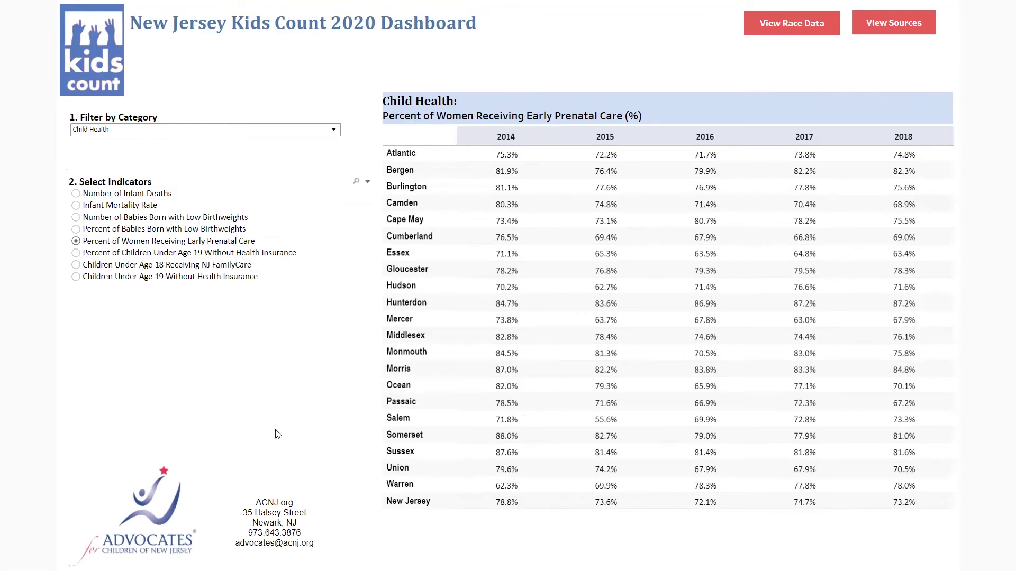
key("Escape")
scroll(481, 378, "up", 6)
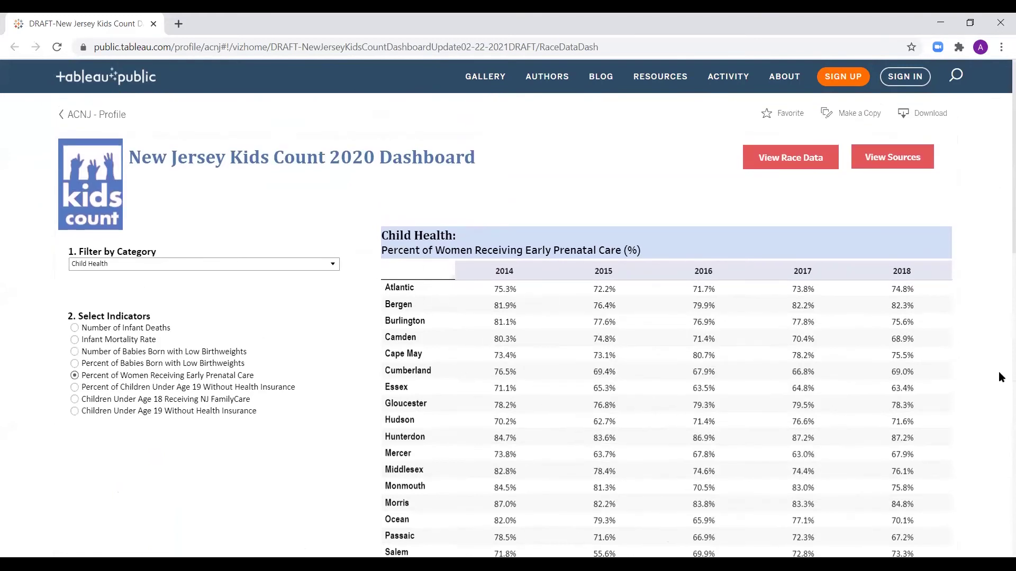
Step: Download this view of the early prenatal care table as a PDF with Automatic scaling, Letter paper and Landscape orientation
scroll(1000, 376, "down", 5)
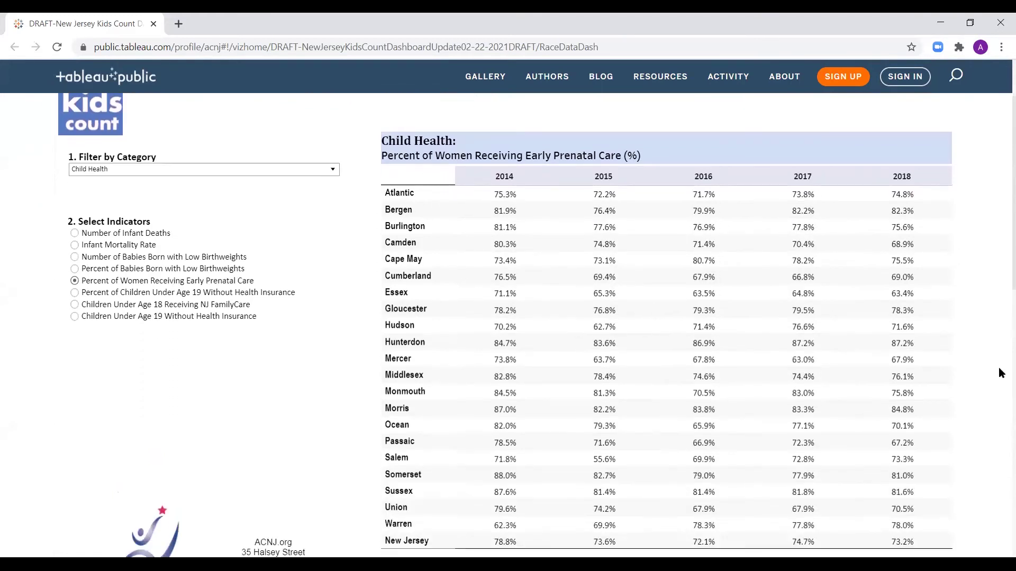
scroll(1000, 370, "up", 5)
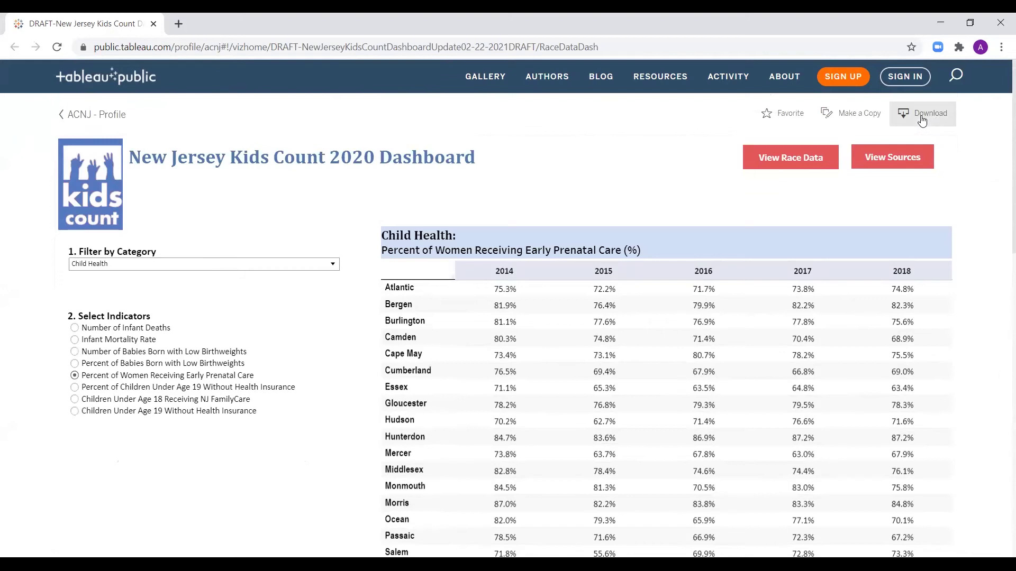
scroll(998, 288, "down", 10)
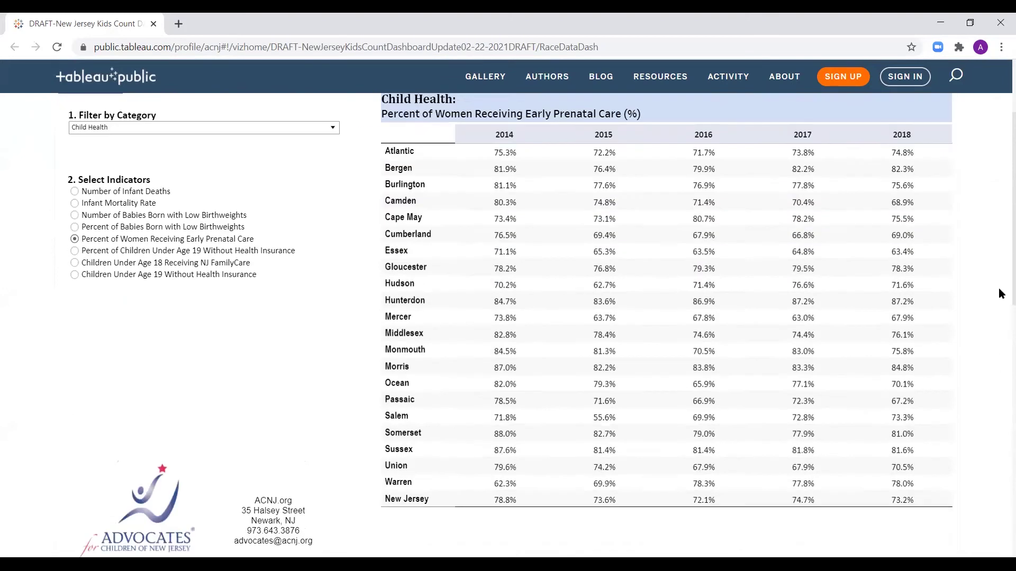
scroll(999, 288, "up", 2)
scroll(999, 293, "up", 3)
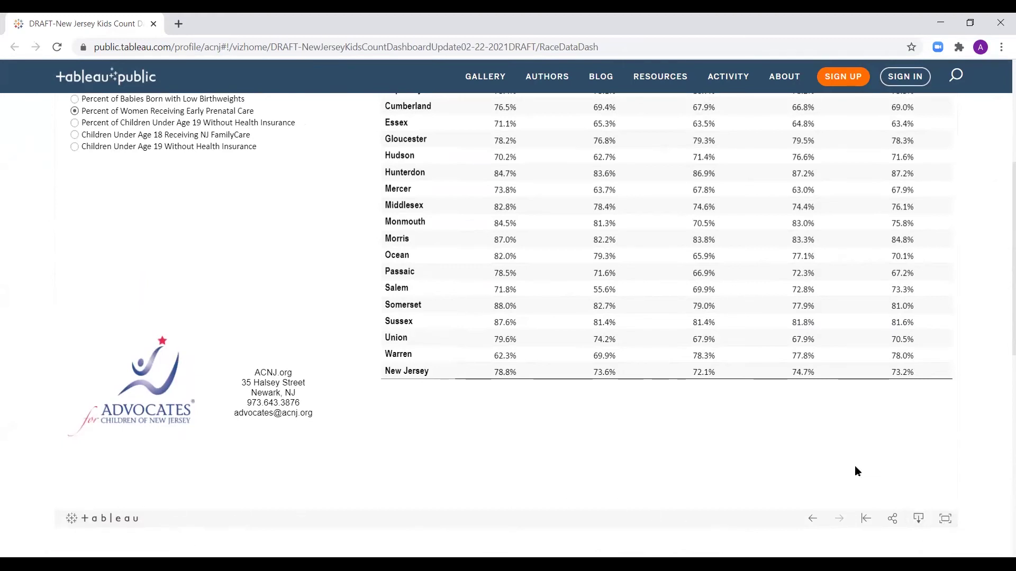
left_click(919, 520)
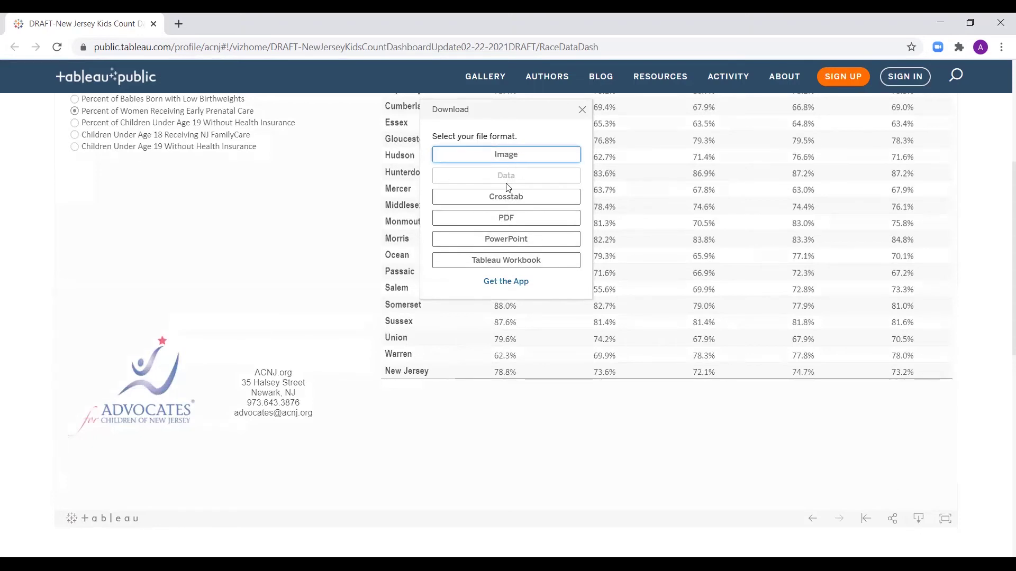
left_click(507, 221)
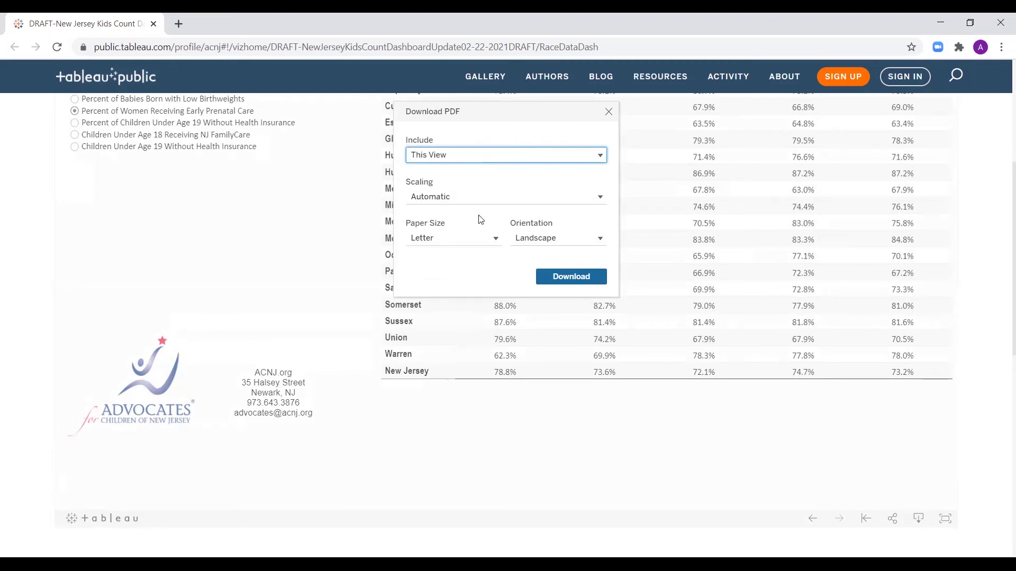
left_click(546, 244)
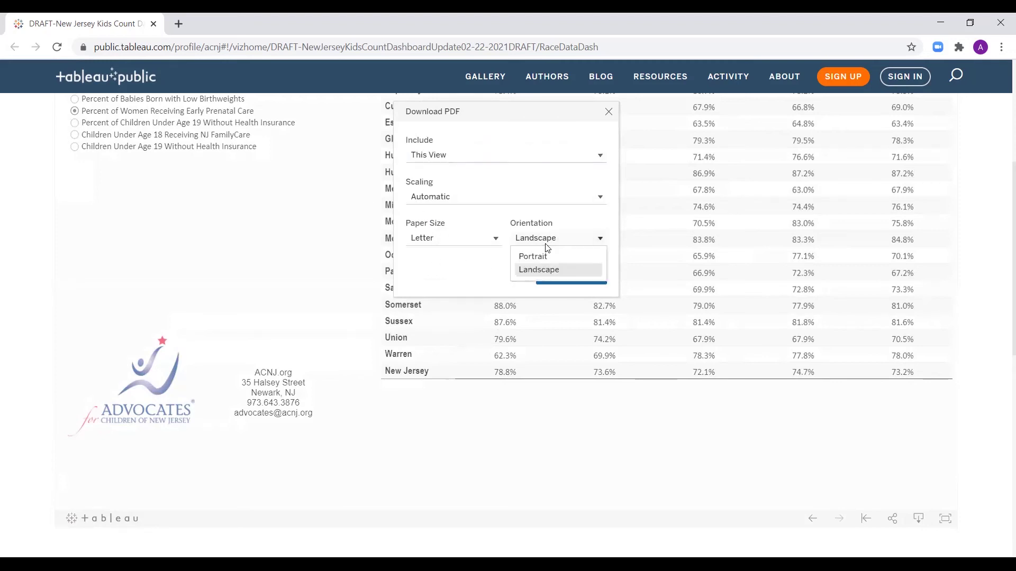
left_click(540, 272)
left_click(453, 269)
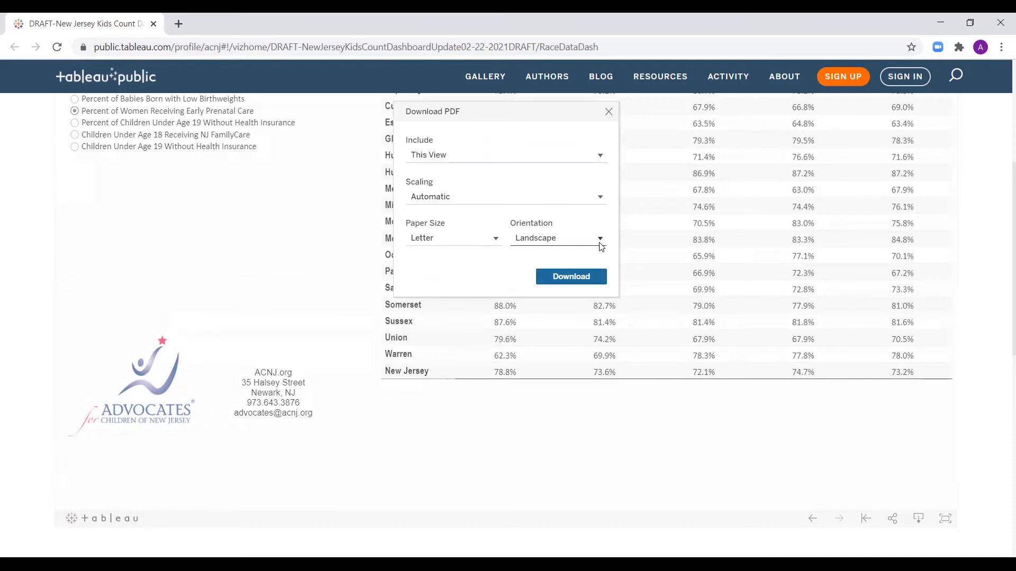
left_click(581, 277)
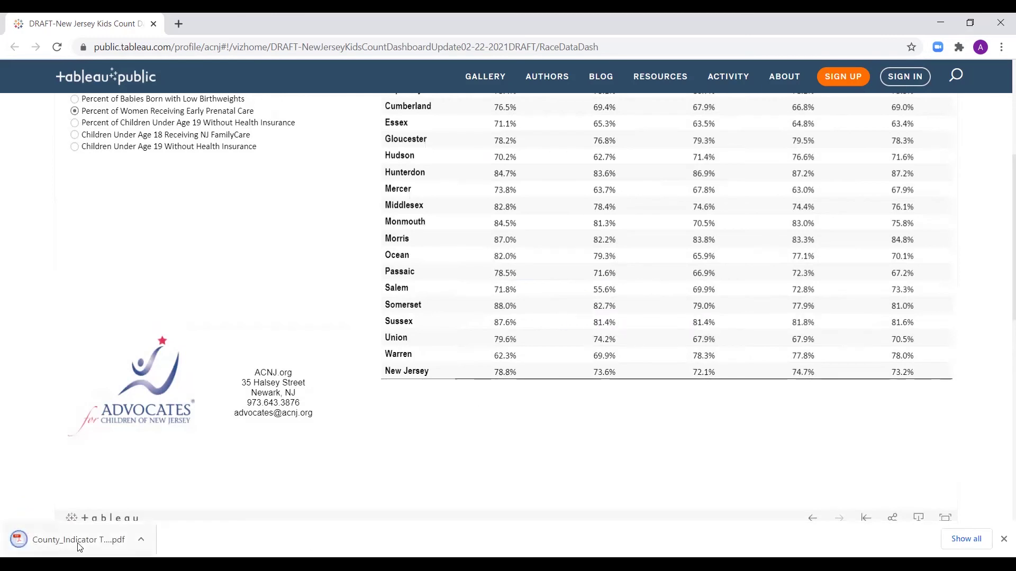
Step: Open the downloaded County_Indicator Trends PDF to check its page and printing options, and close it
left_click(87, 537)
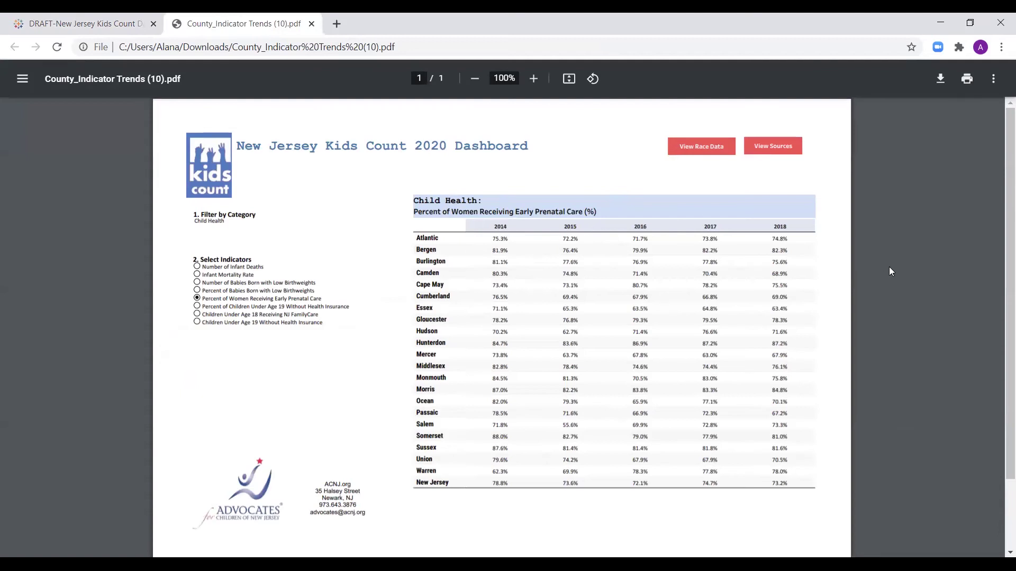
scroll(883, 274, "down", 2)
scroll(884, 274, "up", 2)
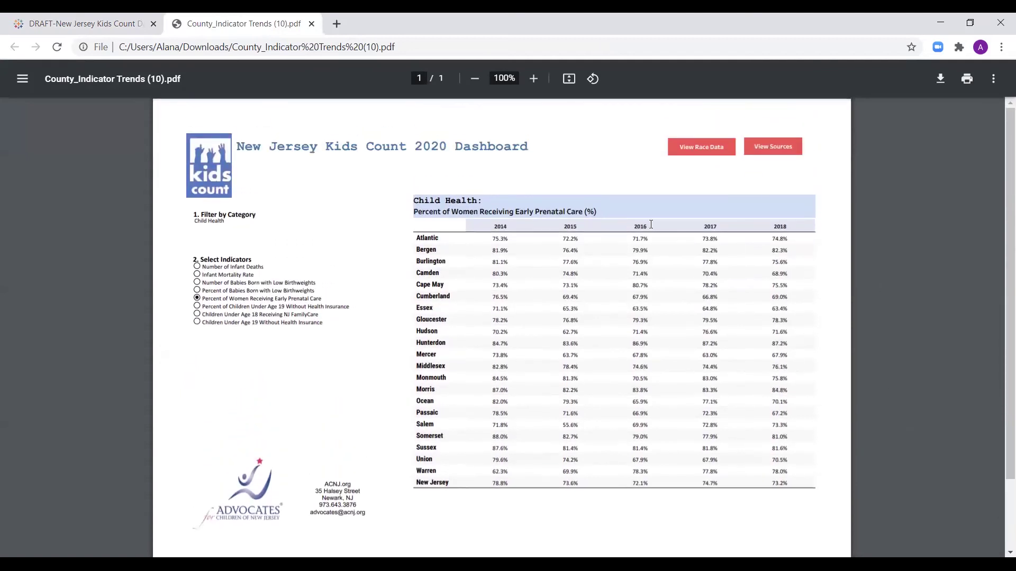
right_click(569, 173)
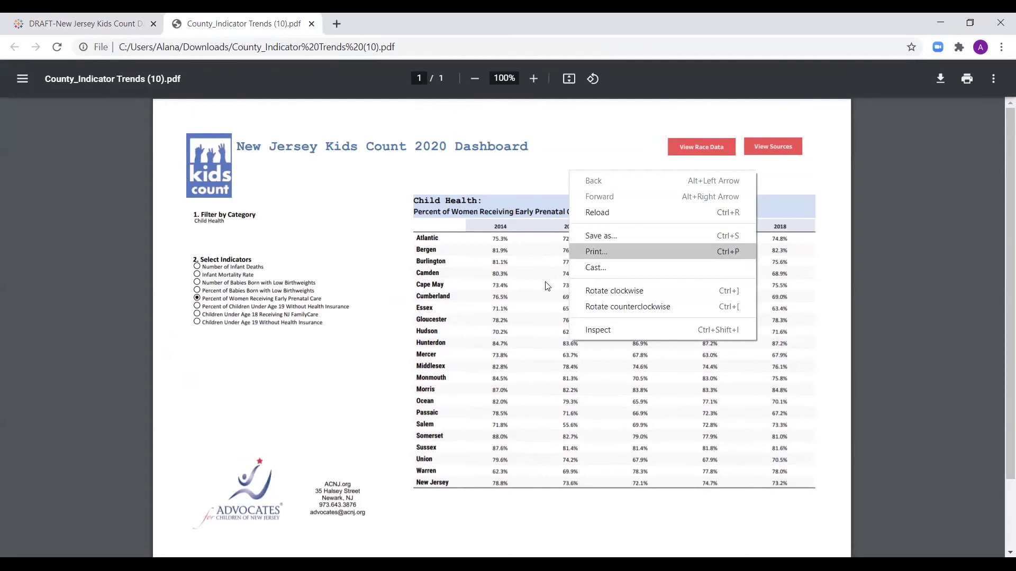
left_click(328, 431)
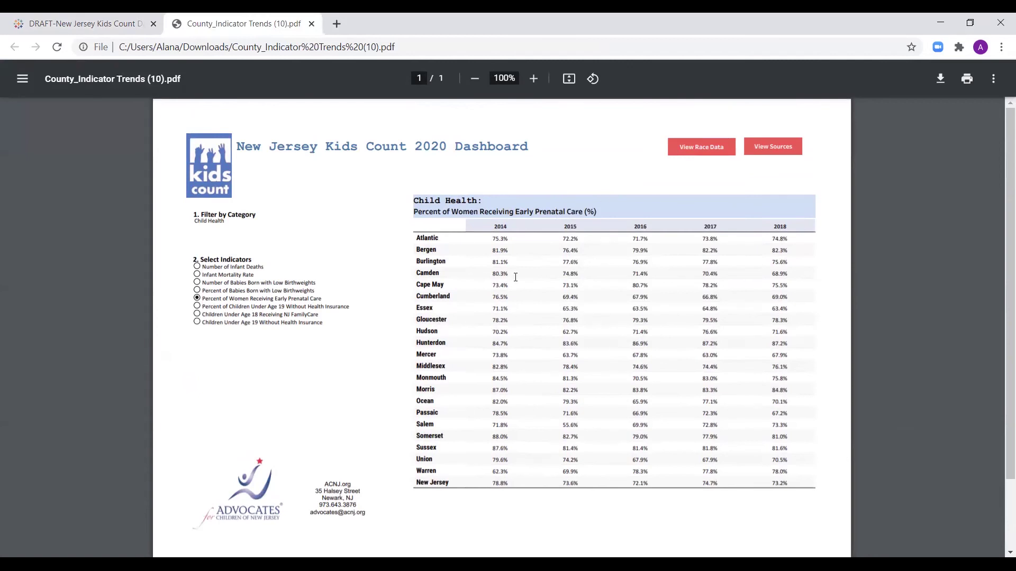
left_click(312, 23)
scroll(251, 316, "up", 3)
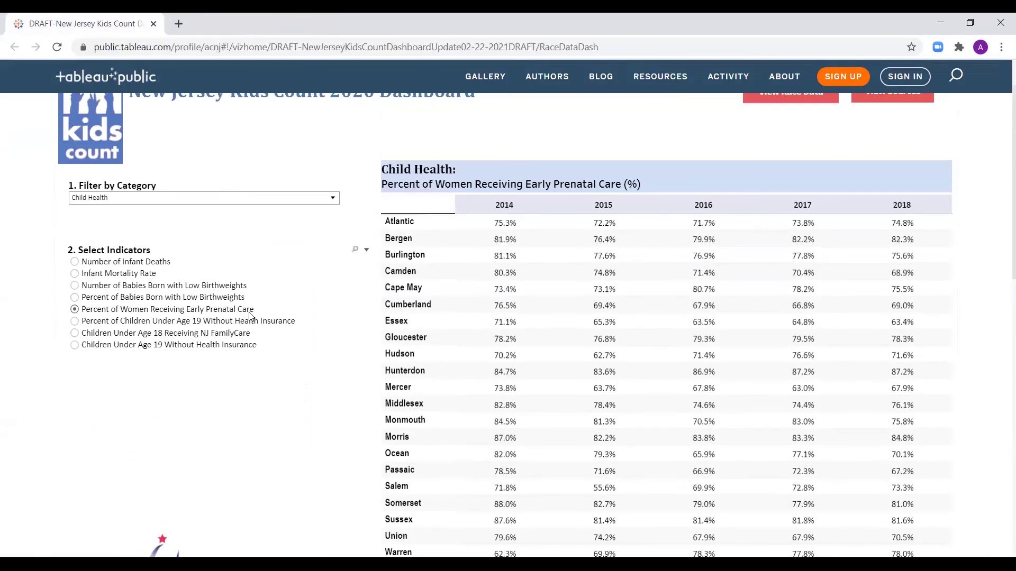
Step: Select the indicator Children Under Age 19 Without Health Insurance and download this view as a Letter, Landscape PDF with Automatic scaling
left_click(75, 345)
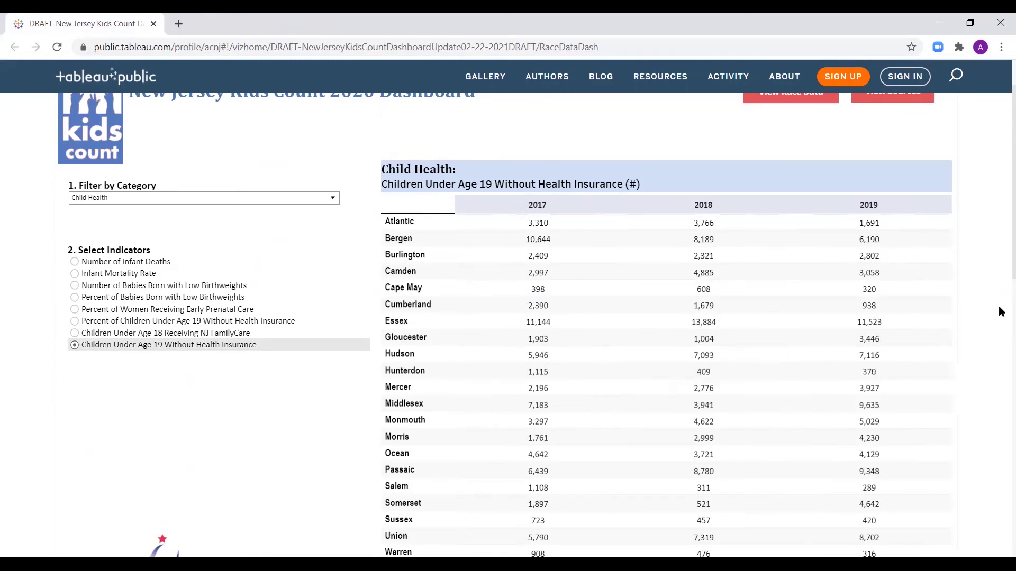
scroll(993, 324, "down", 1)
scroll(993, 323, "down", 5)
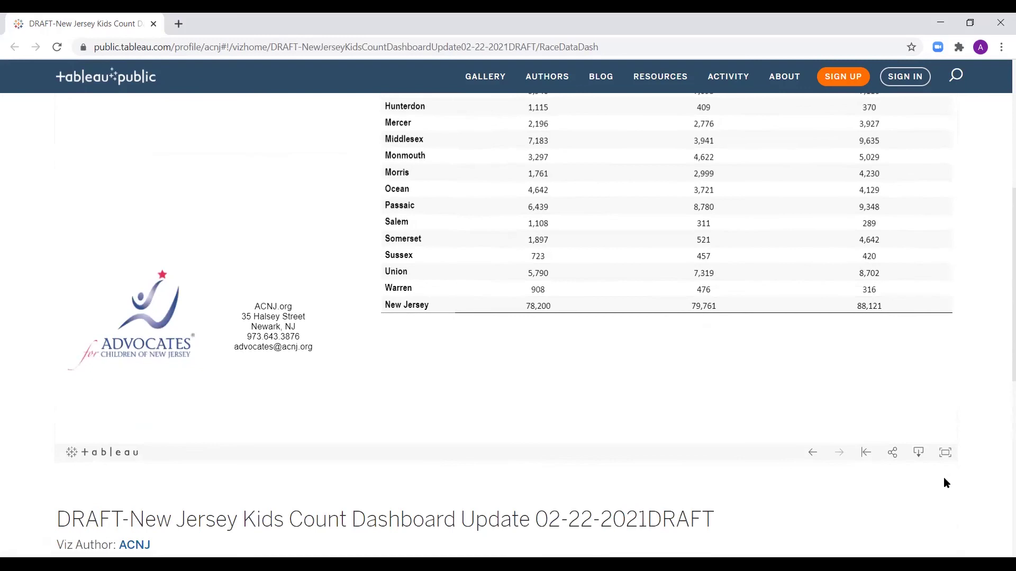
left_click(917, 450)
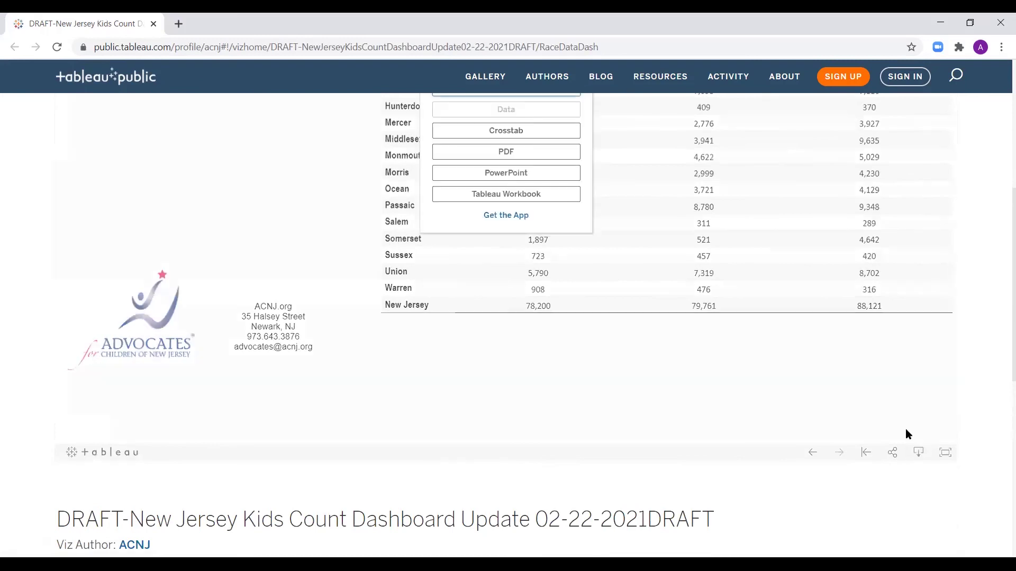
left_click(508, 152)
scroll(910, 307, "up", 4)
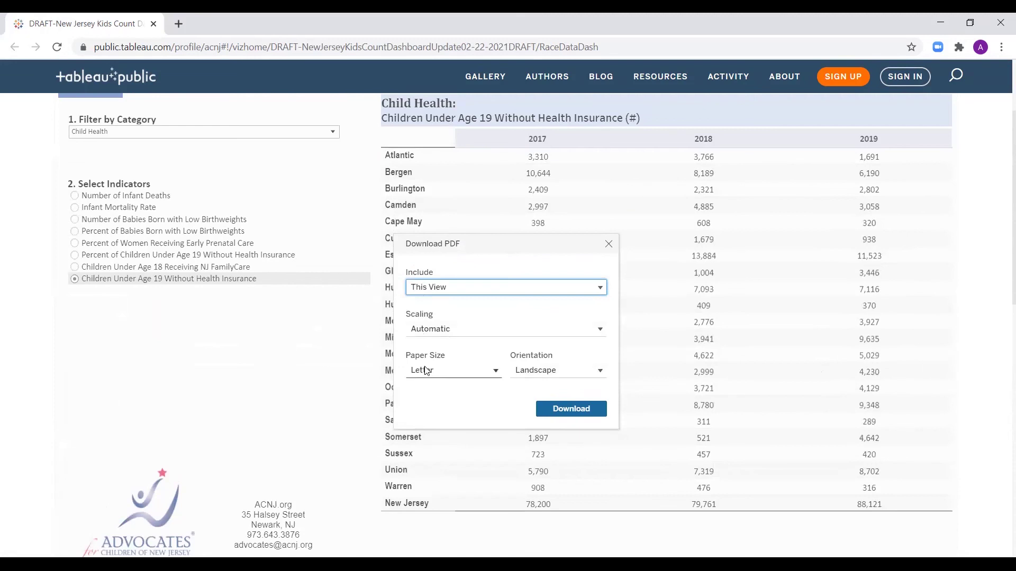
left_click(571, 408)
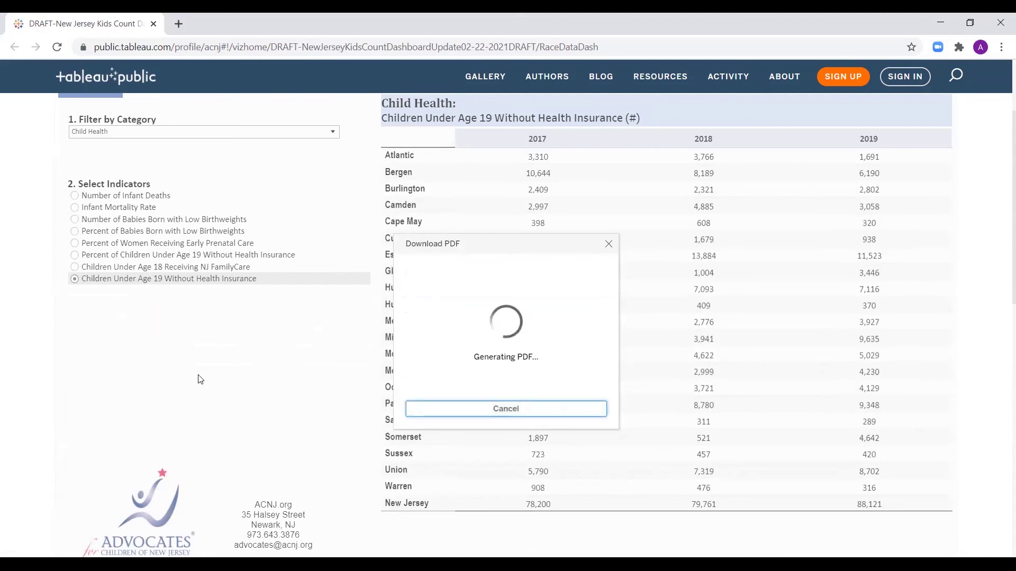
Step: Open the downloaded PDF of the uninsured children table to check its page and print option, and close it to return to the dashboard
scroll(163, 449, "down", 6)
left_click(32, 534)
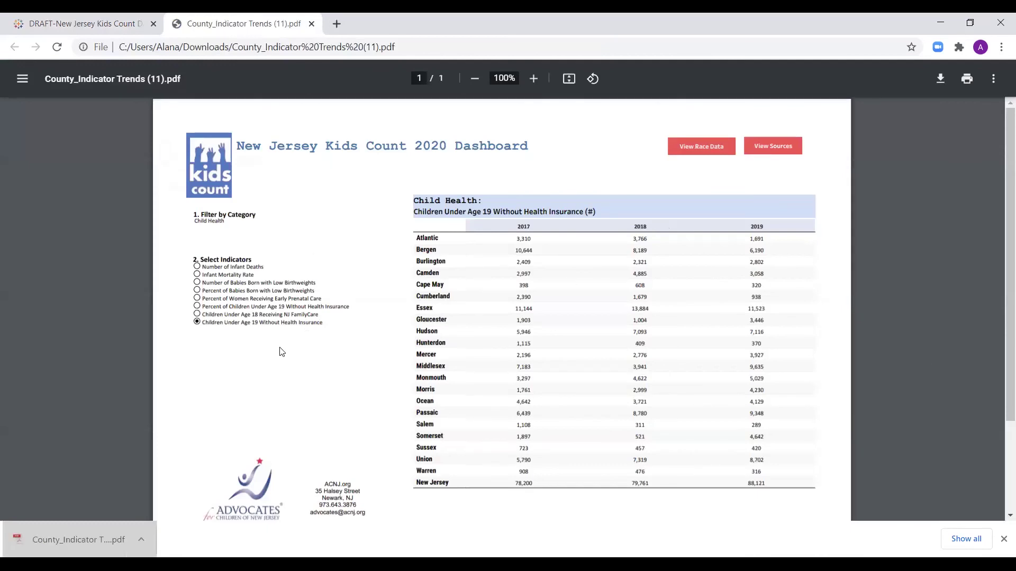
scroll(821, 447, "down", 3)
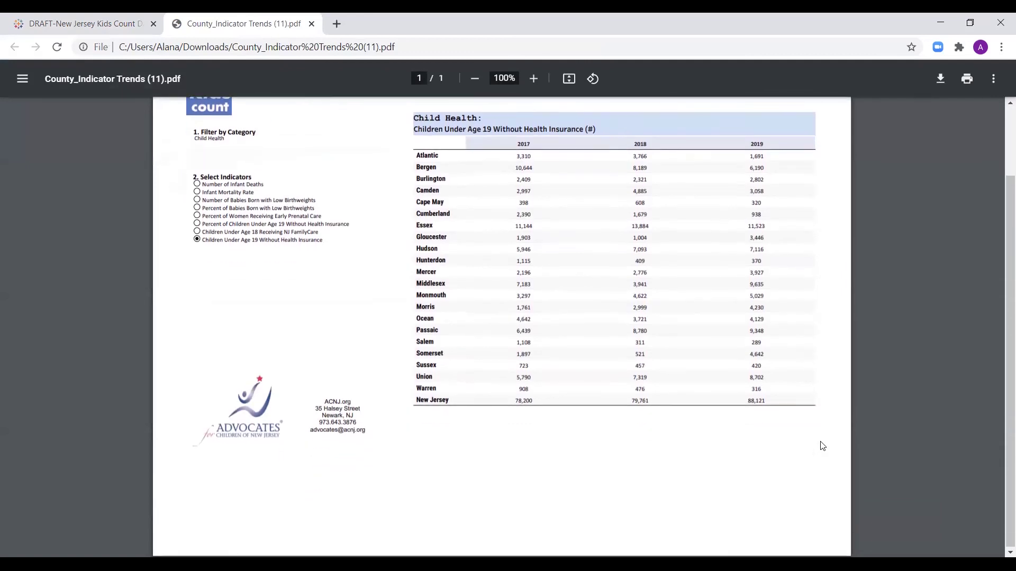
scroll(741, 424, "up", 3)
right_click(310, 301)
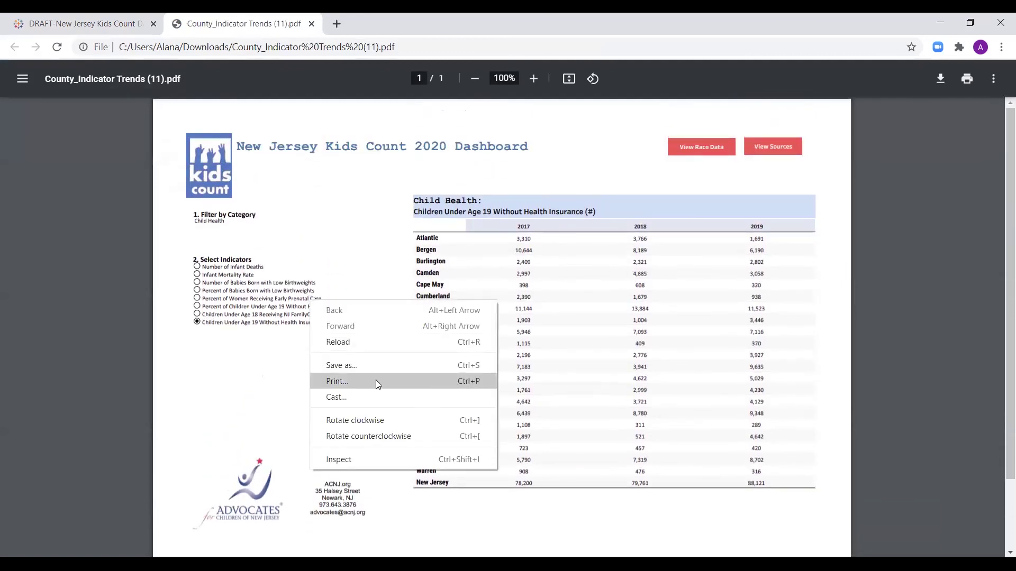
left_click(114, 437)
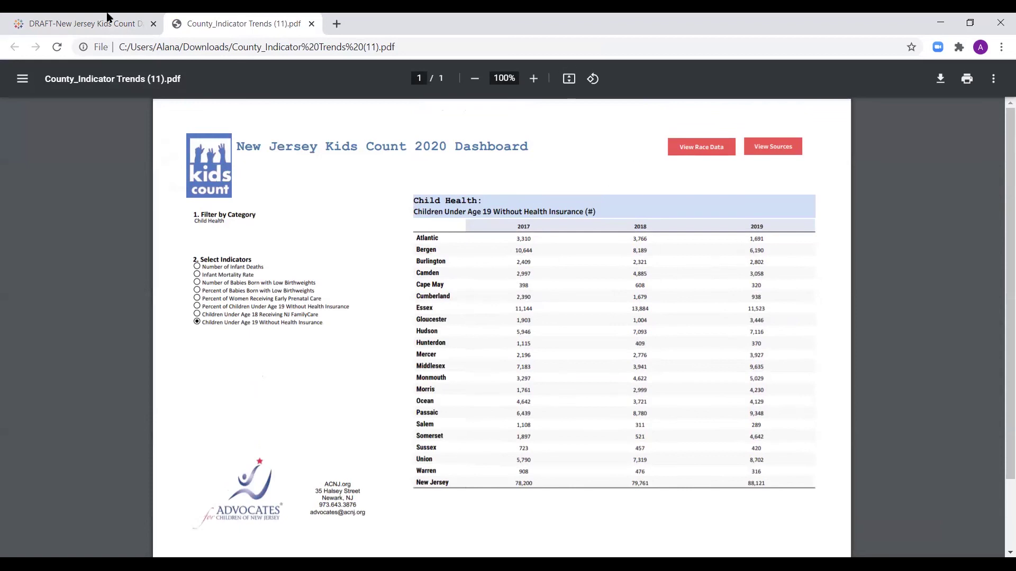
left_click(311, 24)
scroll(903, 282, "up", 9)
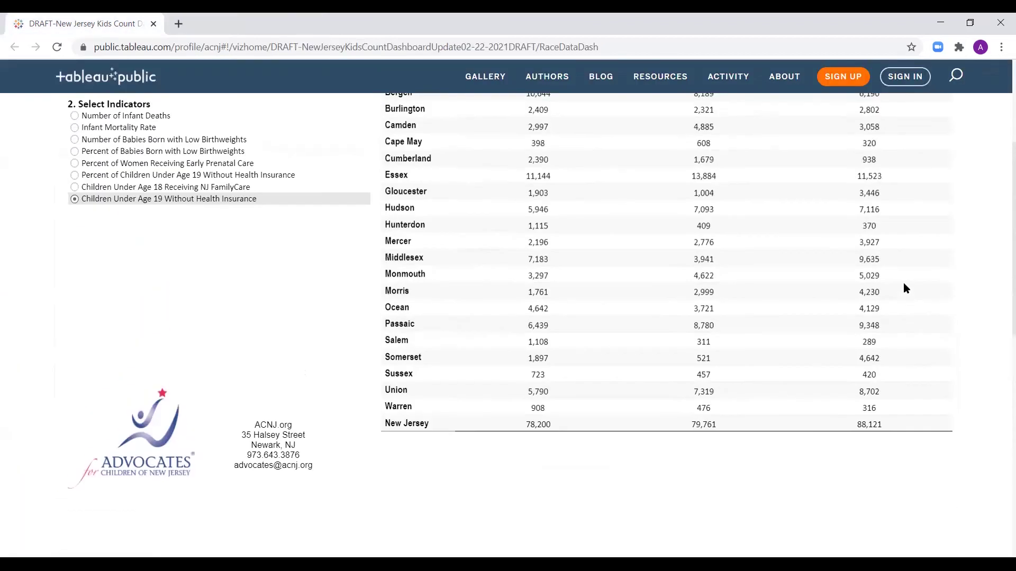